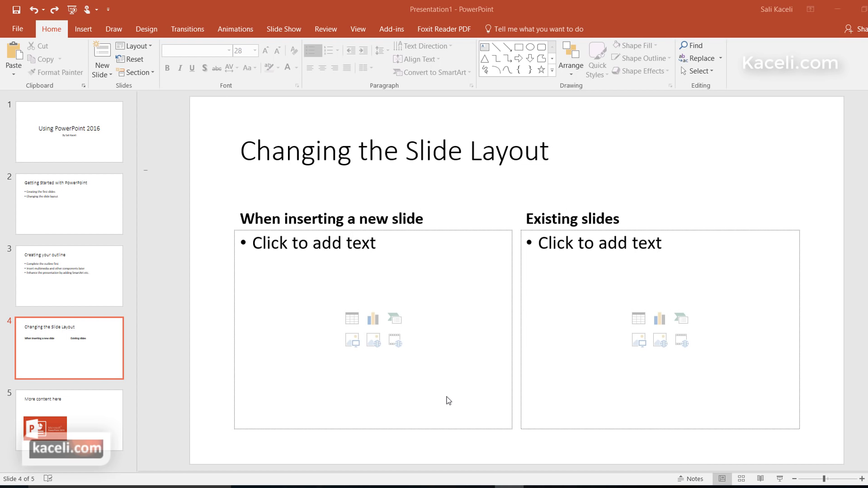
# Widen the thumbnail pane so the slide thumbnails show larger, more readable text
pyautogui.moveTo(138, 258); pyautogui.dragTo(216, 272)
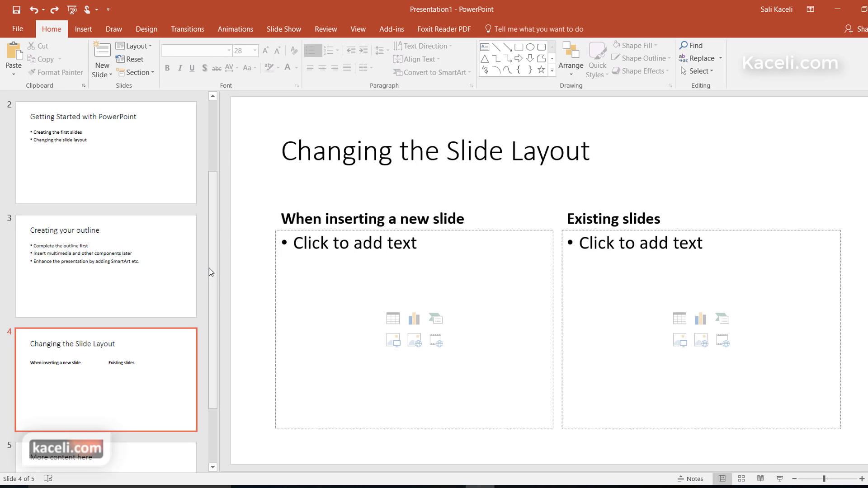
# Apply the Wood Type design theme from the Design tab's themes gallery
pyautogui.click(147, 29)
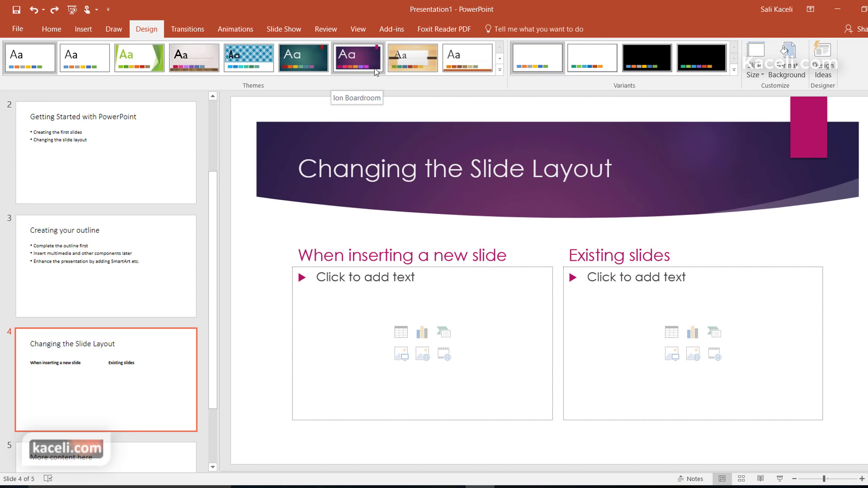
pyautogui.click(500, 72)
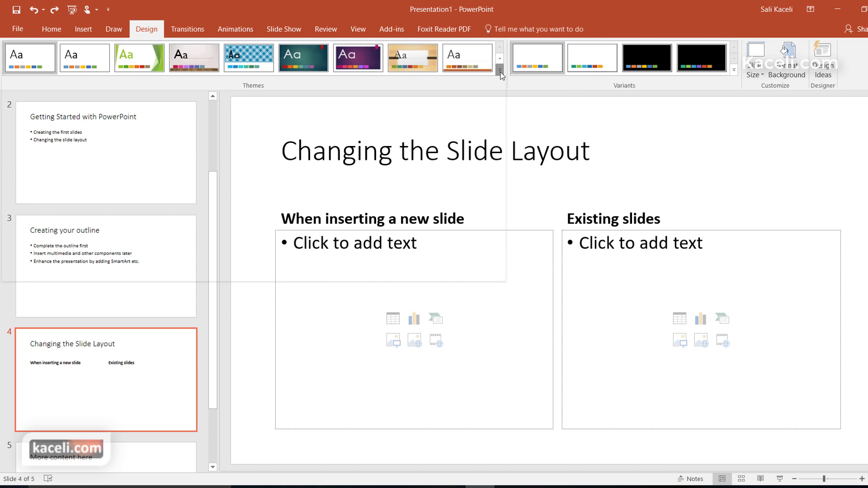
pyautogui.moveTo(500, 120); pyautogui.dragTo(498, 163)
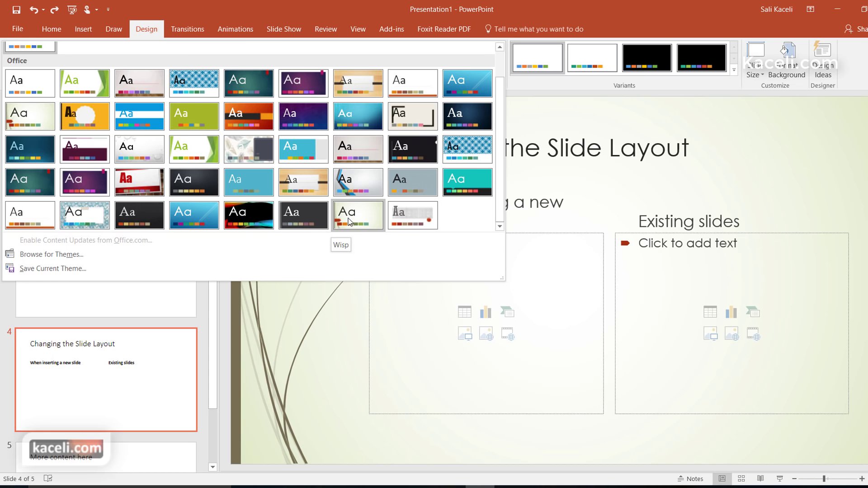
pyautogui.click(411, 220)
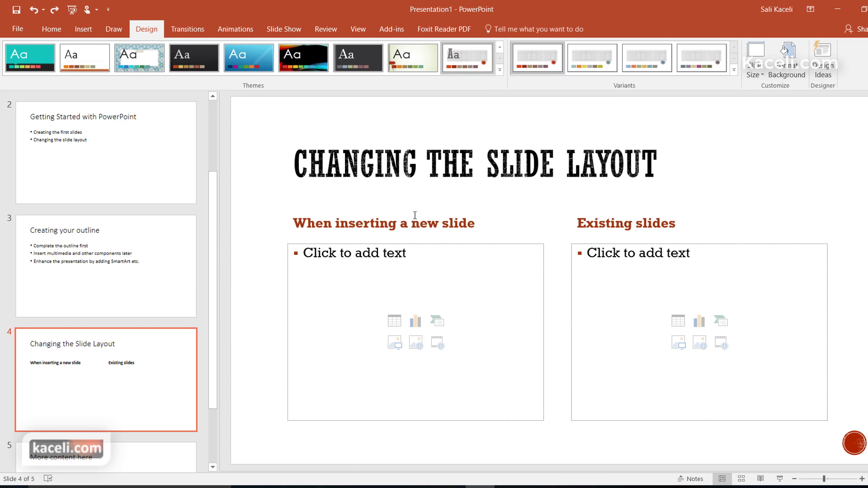
# Review slides 2, 3 and 4 with the Wood Type theme, ending on slide 3
pyautogui.click(140, 180)
pyautogui.click(113, 254)
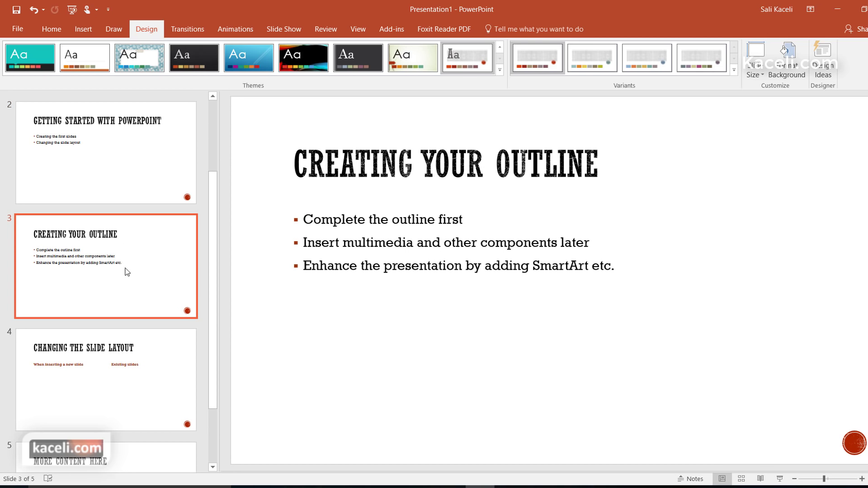
pyautogui.click(120, 355)
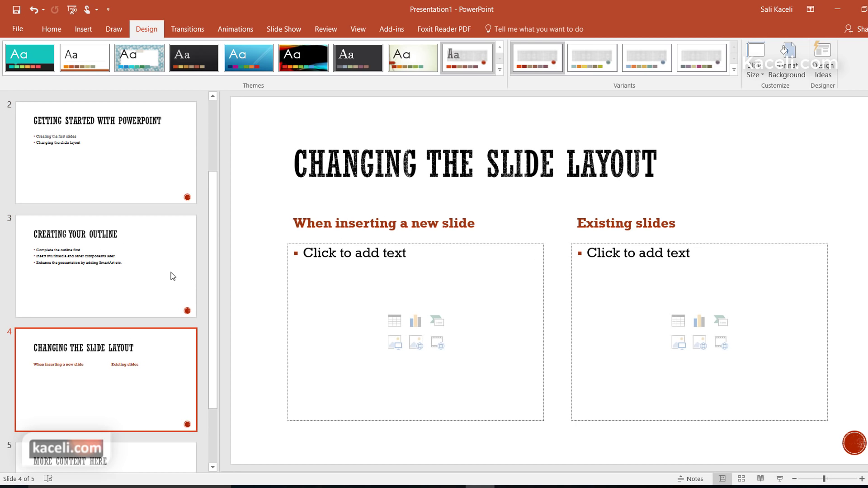
pyautogui.click(166, 155)
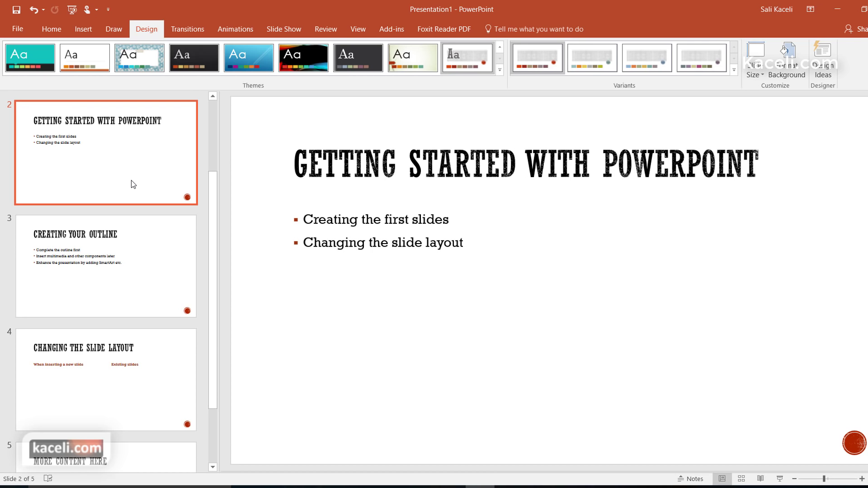
pyautogui.click(134, 242)
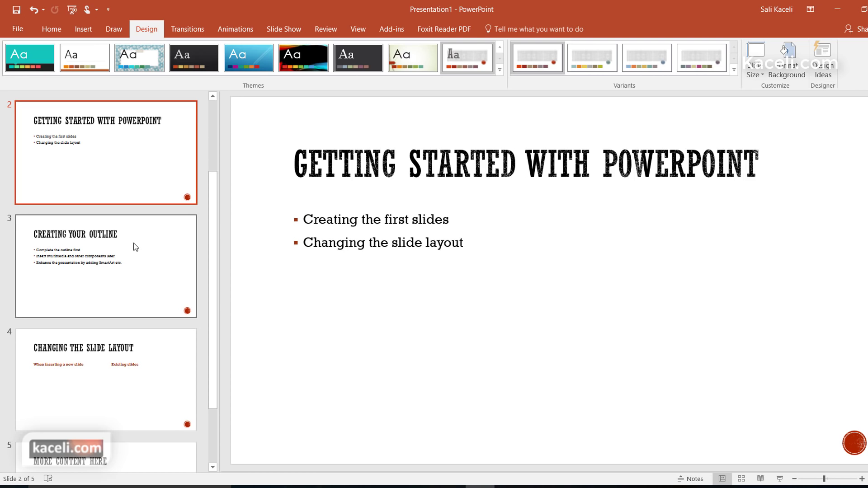
pyautogui.click(154, 365)
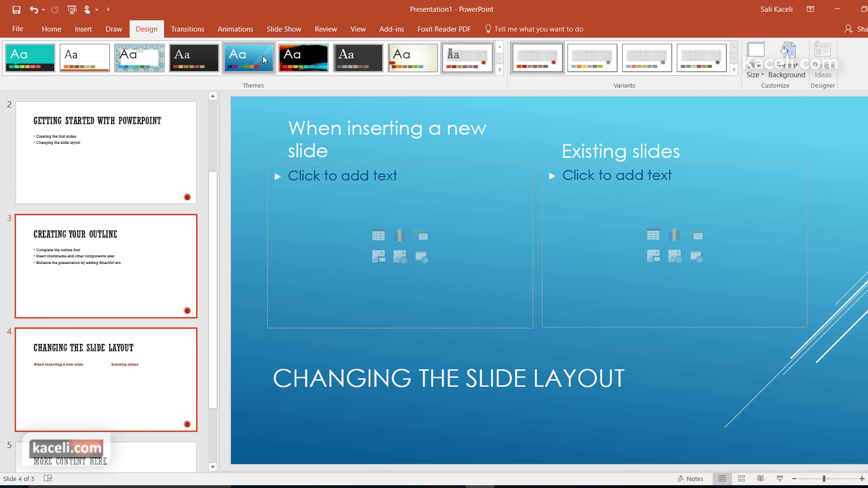
pyautogui.rightClick(262, 55)
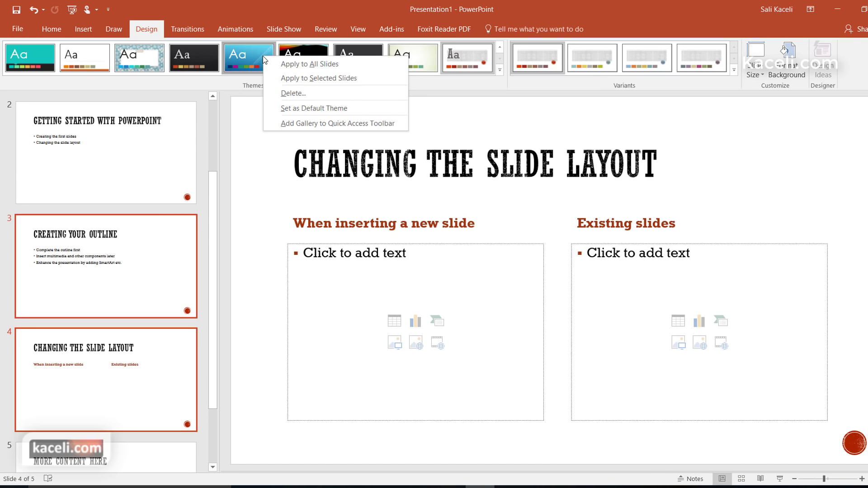
pyautogui.click(293, 79)
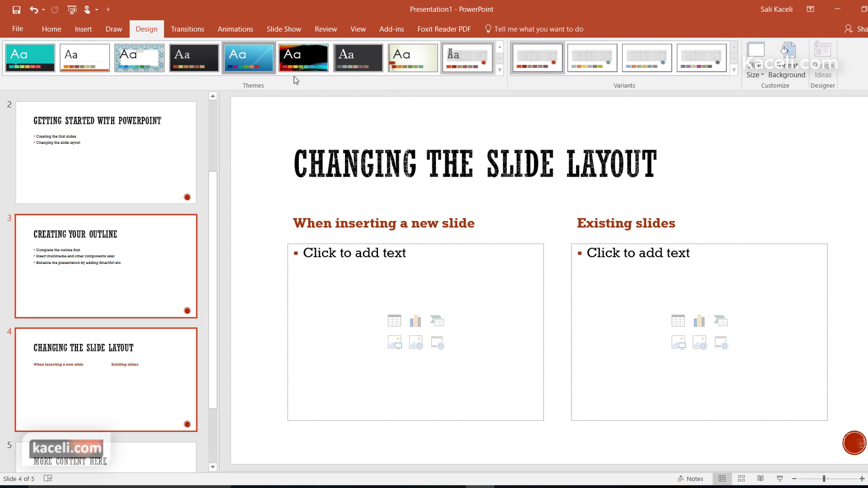
pyautogui.press('Home')
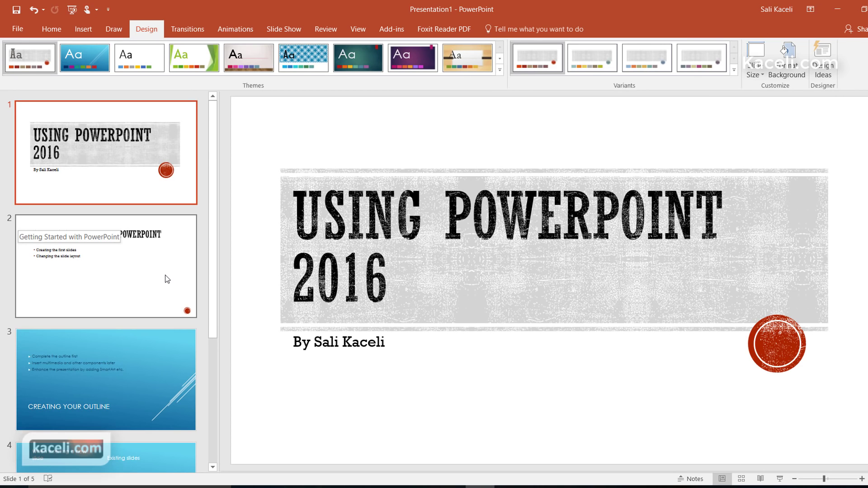
pyautogui.scroll(-1, 149, 293)
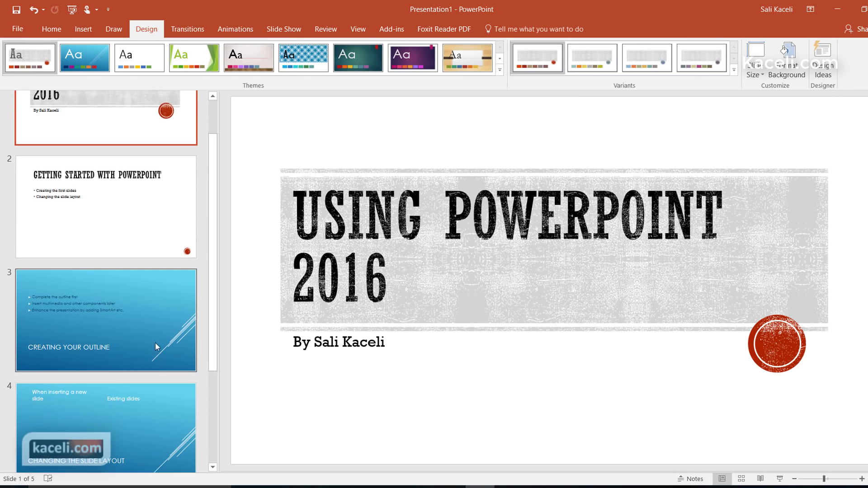
pyautogui.click(134, 314)
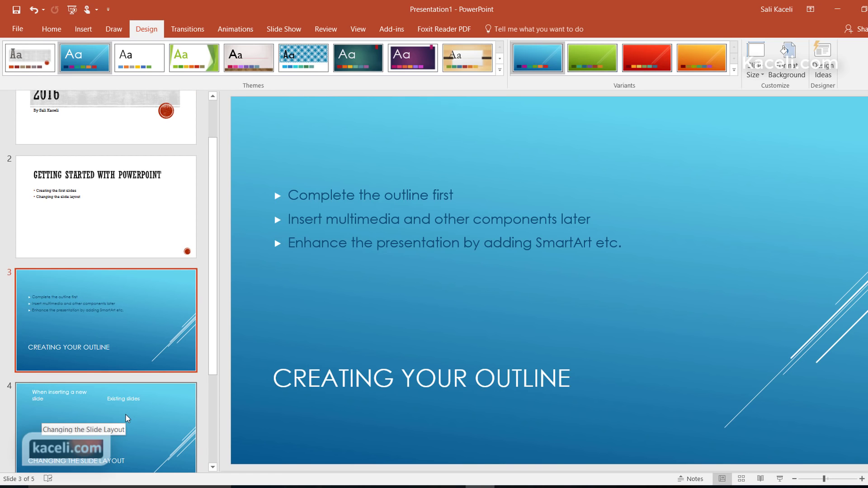
pyautogui.scroll(-1, 127, 406)
pyautogui.click(33, 10)
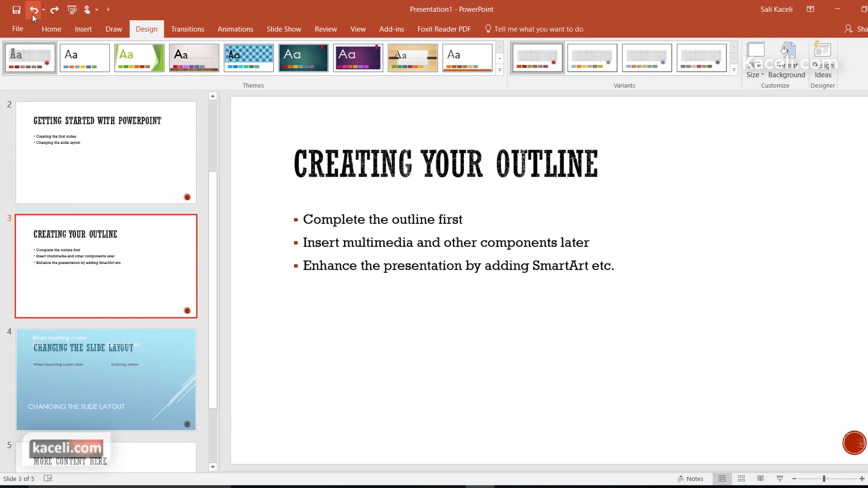
pyautogui.click(130, 161)
pyautogui.rightClick(247, 63)
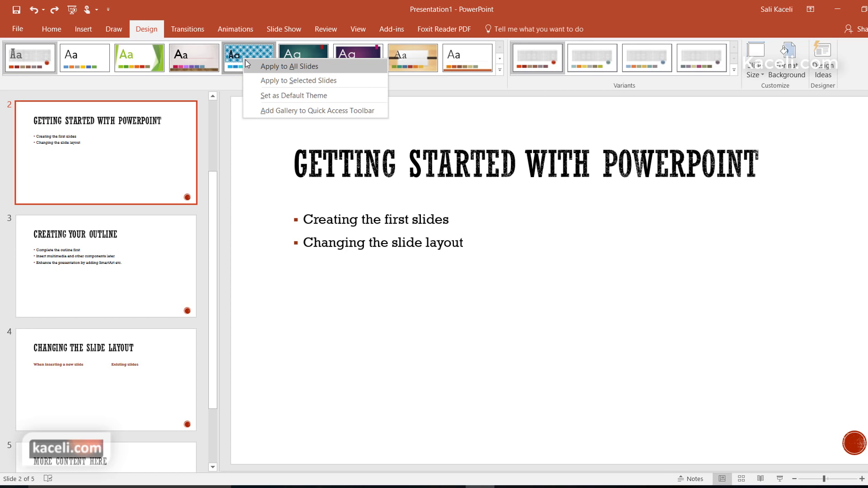
pyautogui.click(266, 95)
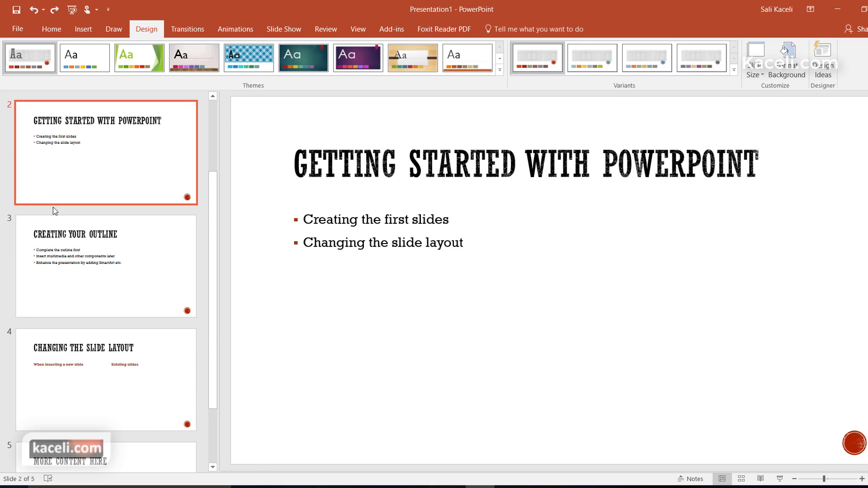
pyautogui.click(109, 263)
# Compare the red and teal Wood Type colour variants across slides 2–4, settling on teal
pyautogui.click(130, 178)
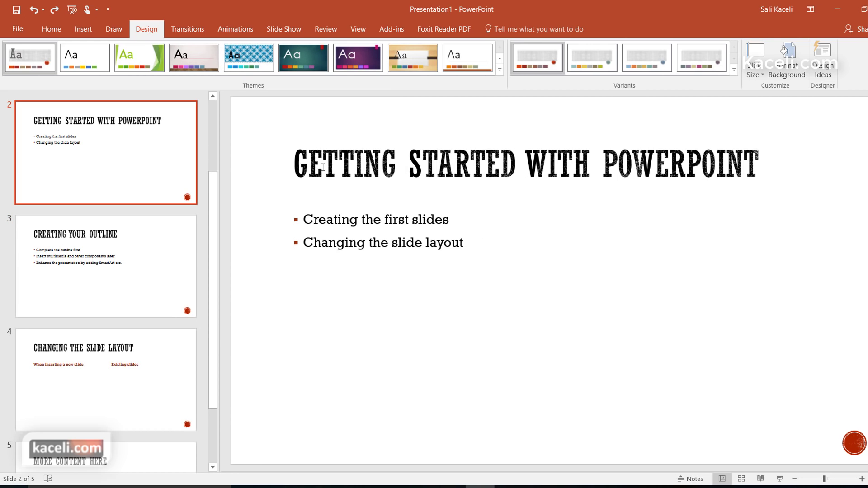
pyautogui.click(538, 59)
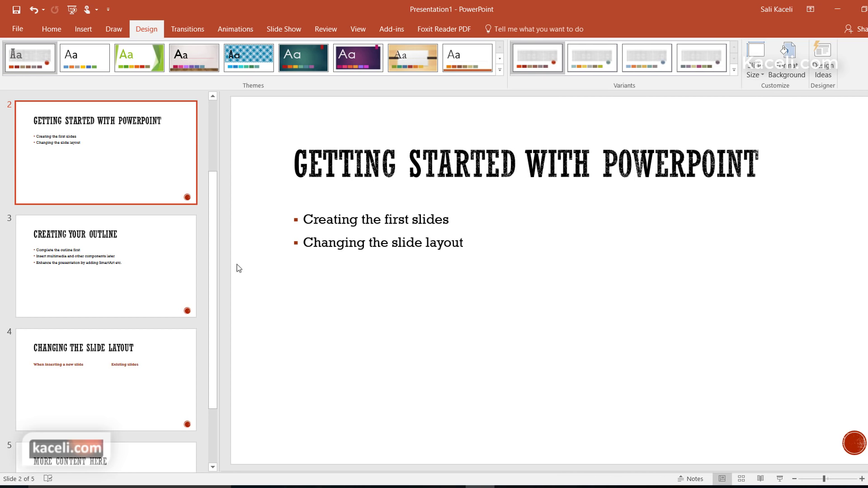
pyautogui.click(151, 278)
pyautogui.click(133, 377)
pyautogui.click(582, 59)
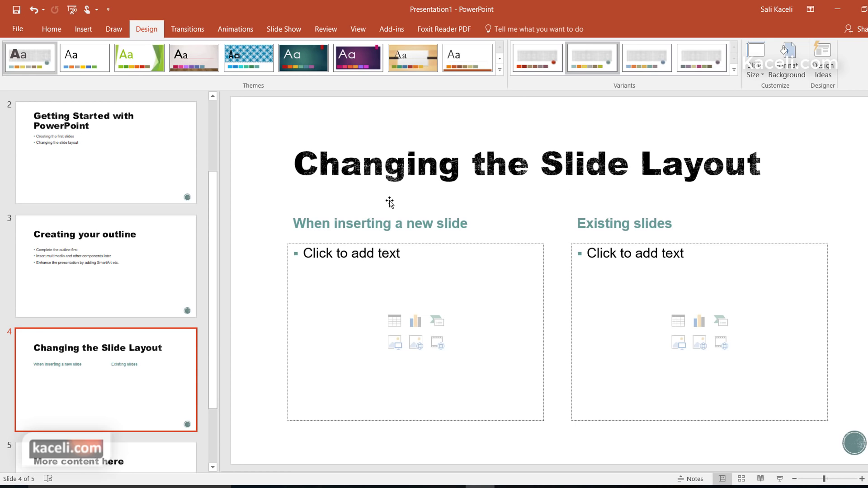
pyautogui.click(534, 68)
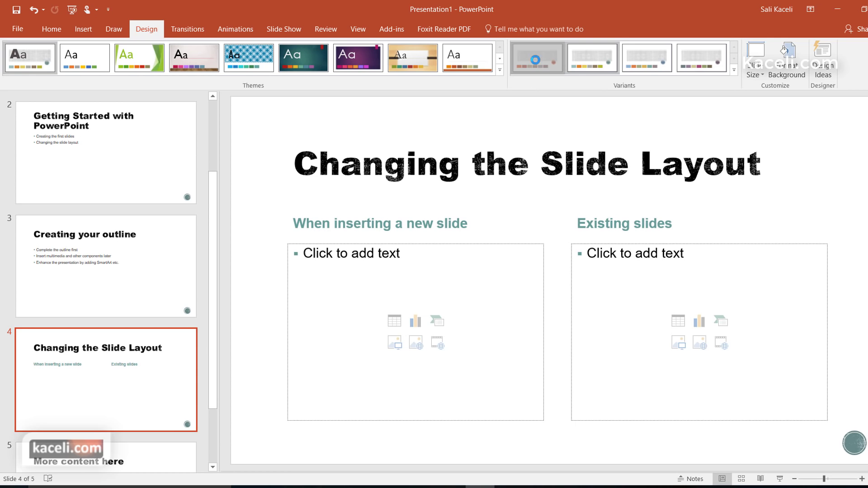
pyautogui.click(583, 62)
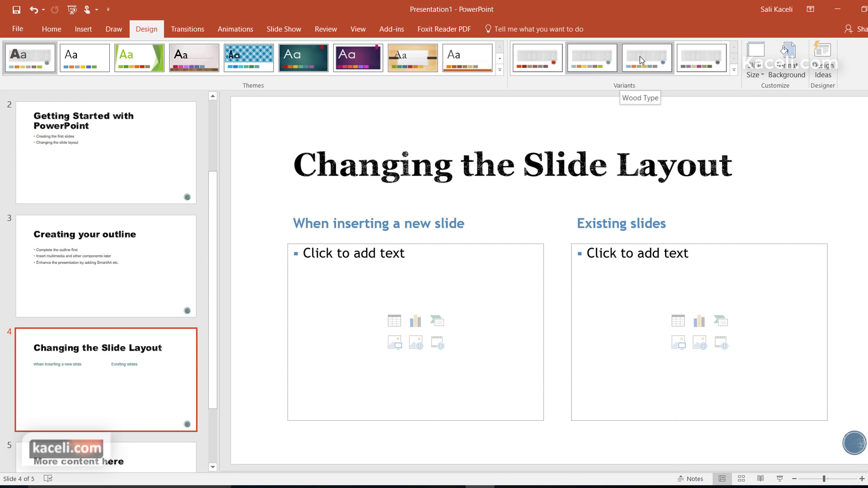
# Apply the third Wood Type variant and switch the colour scheme to Office
pyautogui.click(662, 63)
pyautogui.click(734, 71)
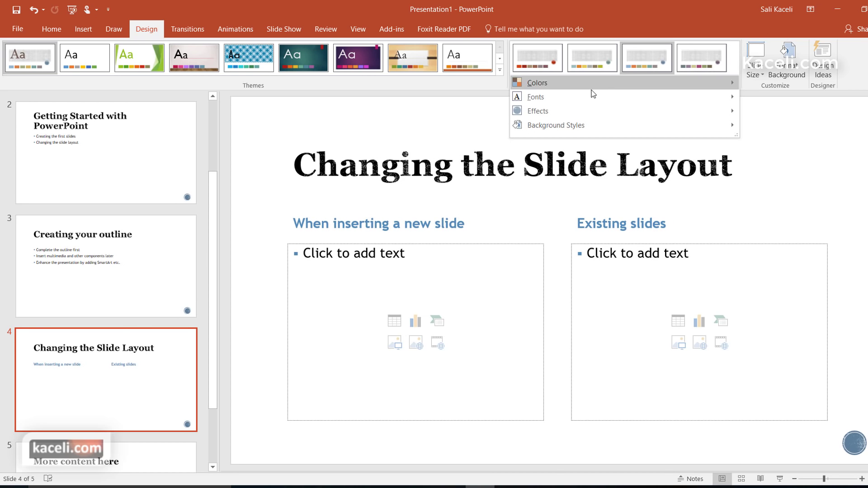
pyautogui.click(655, 66)
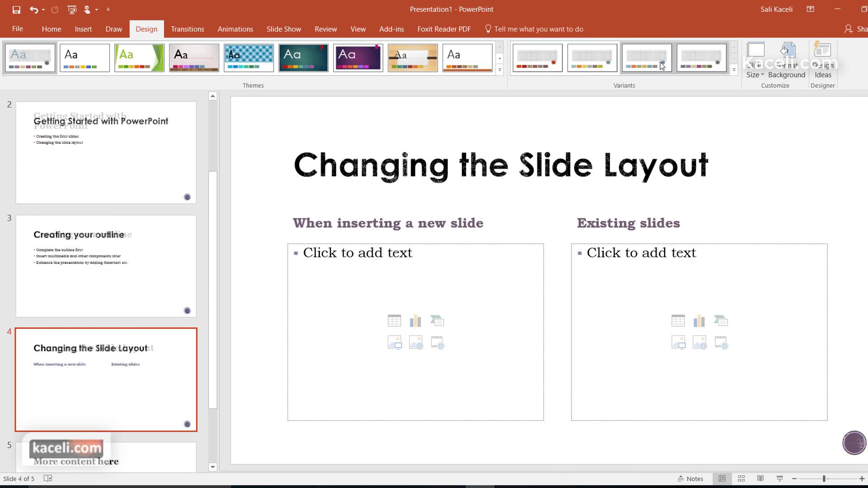
pyautogui.click(733, 71)
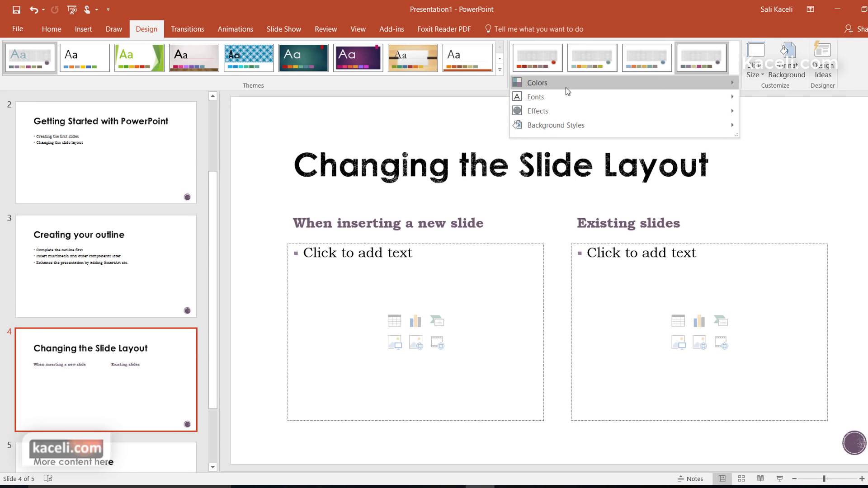
pyautogui.moveTo(561, 91)
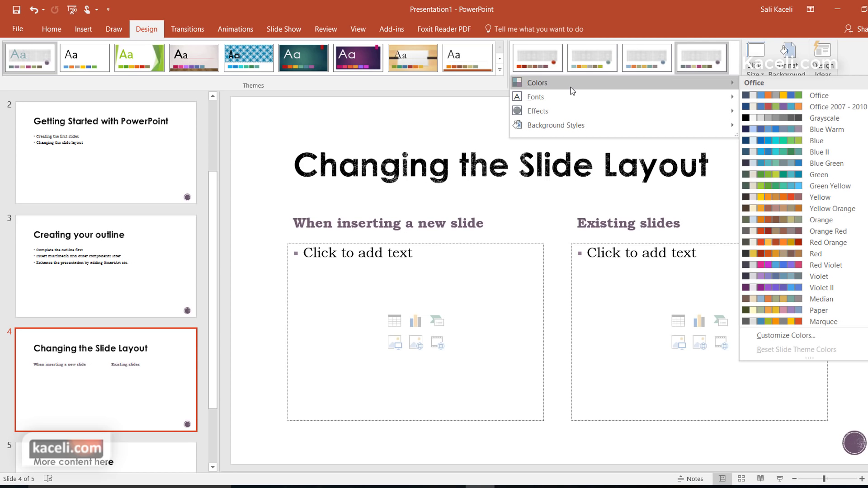
pyautogui.click(785, 96)
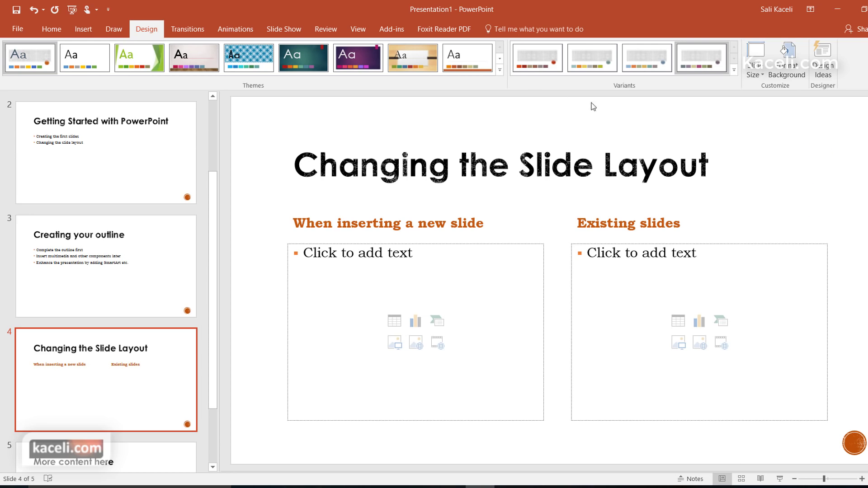
# Browse the variant fonts and effects options without changing them
pyautogui.click(450, 154)
pyautogui.click(733, 70)
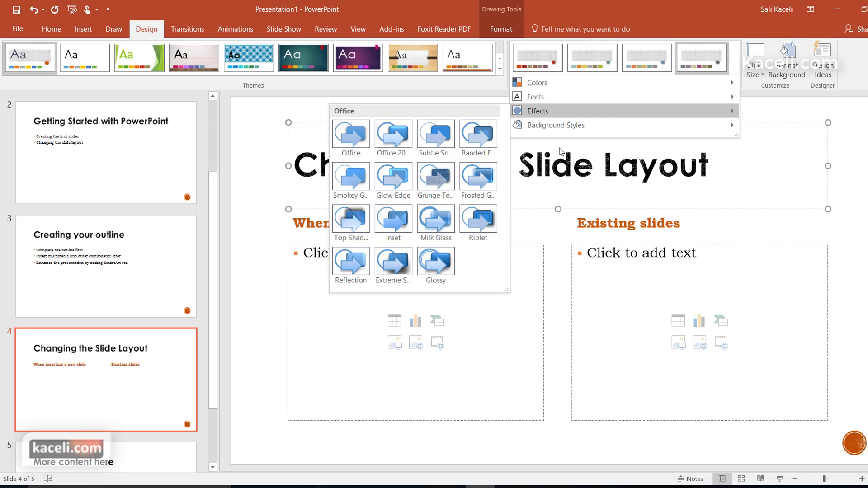
pyautogui.moveTo(581, 129)
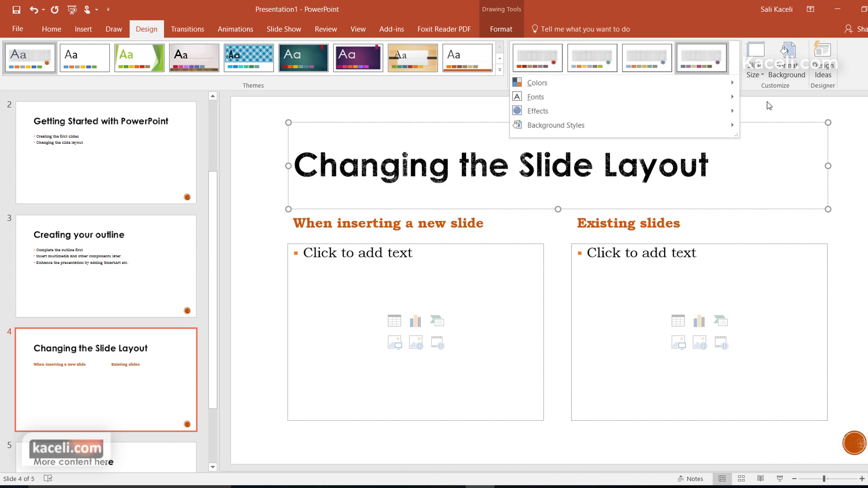
pyautogui.press('Escape')
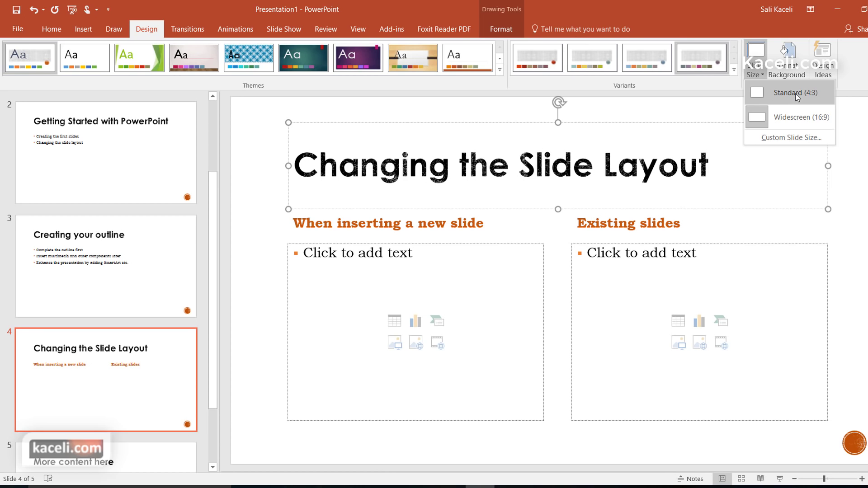
# Set the slide size to Standard (4:3), maximizing content to fill the slides
pyautogui.click(795, 94)
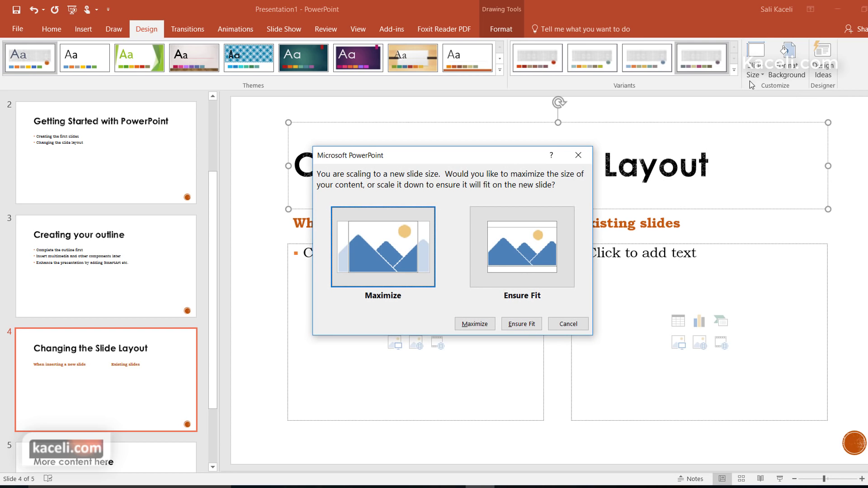
pyautogui.click(398, 269)
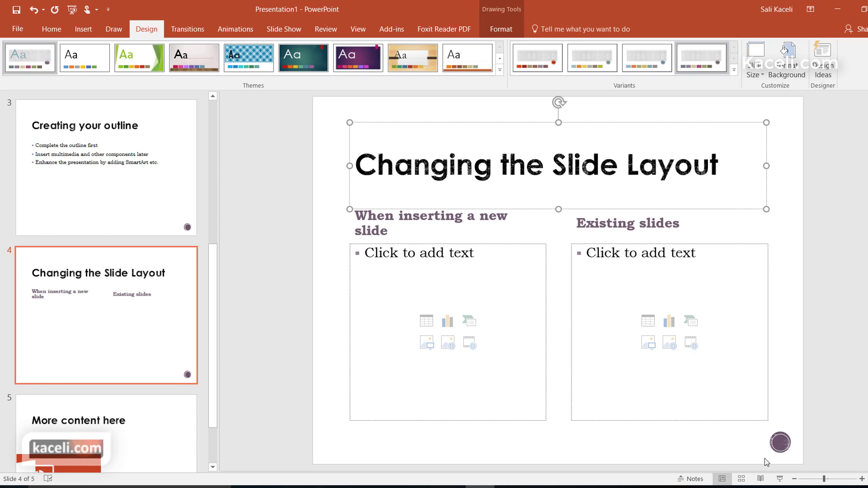
# Run the slide show from the start, then switch the slides back to Widescreen (16:9)
pyautogui.press('F5')
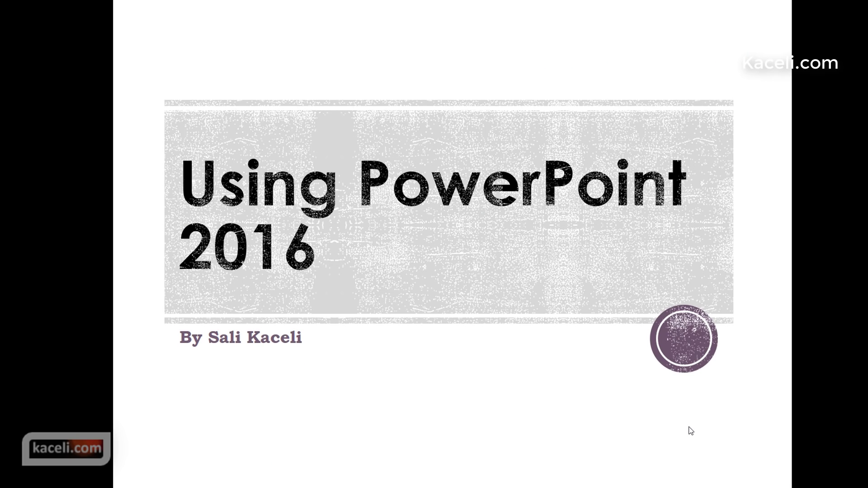
pyautogui.press('Escape')
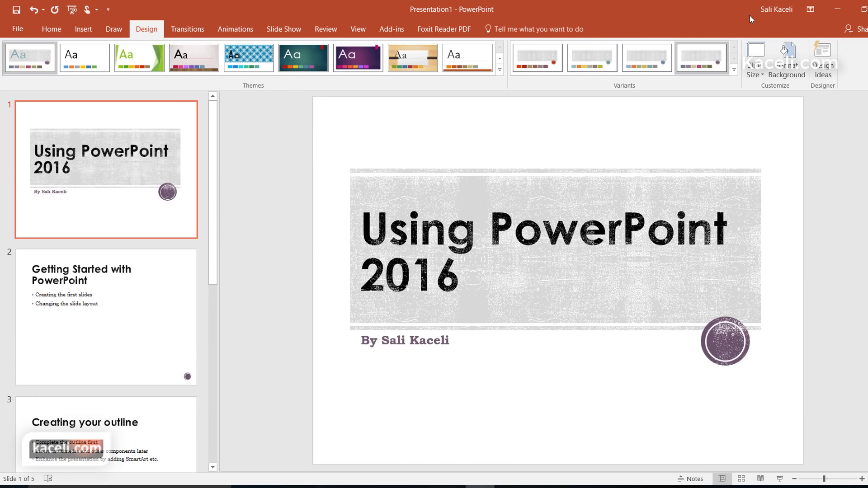
pyautogui.click(764, 74)
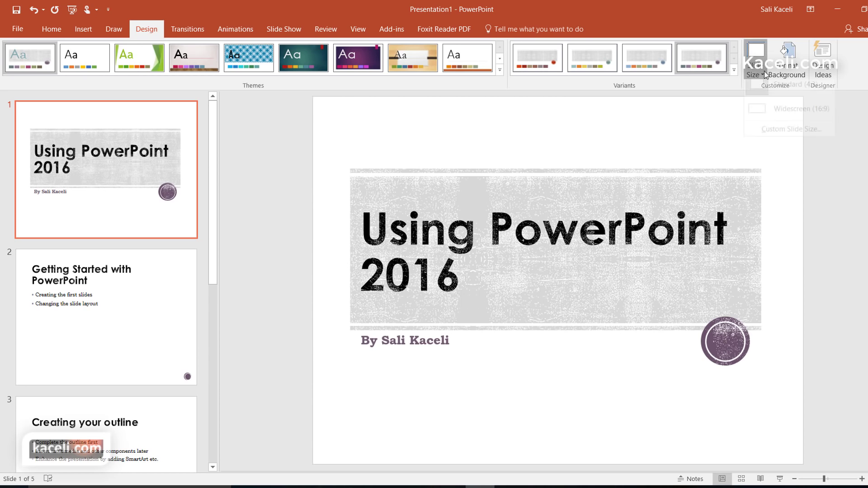
pyautogui.click(764, 118)
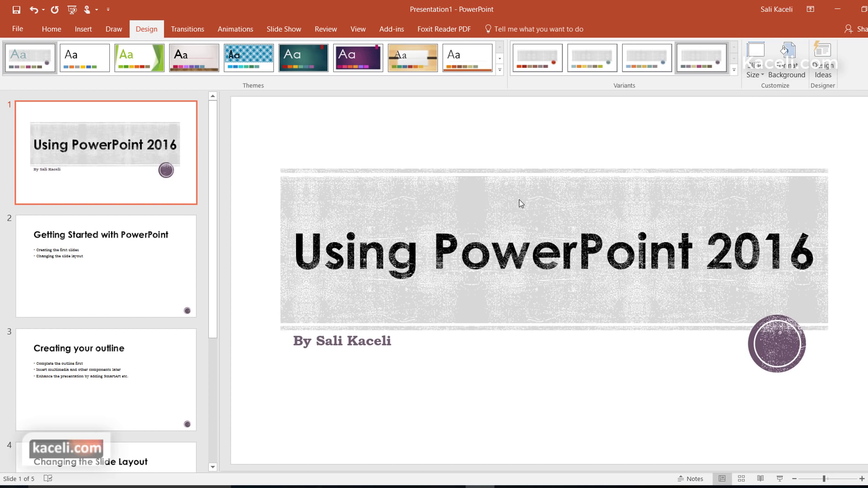
# Give slide 2 a light grey solid background, keeping its background graphic shown
pyautogui.click(793, 75)
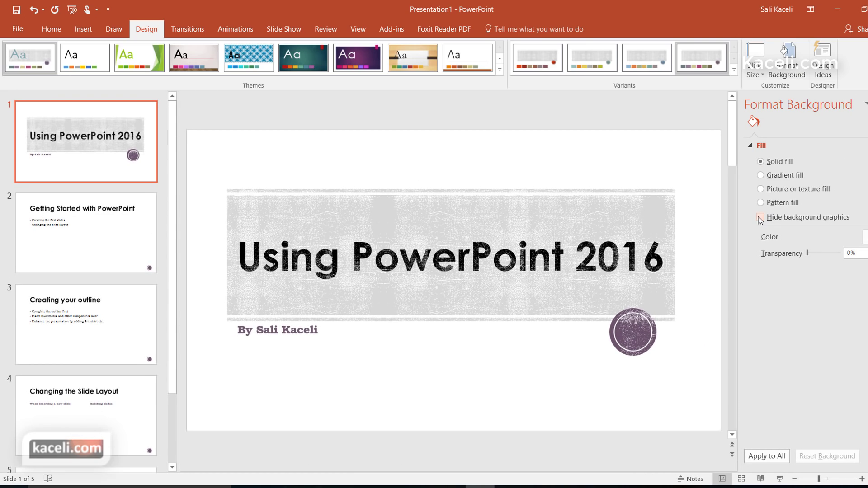
pyautogui.click(134, 242)
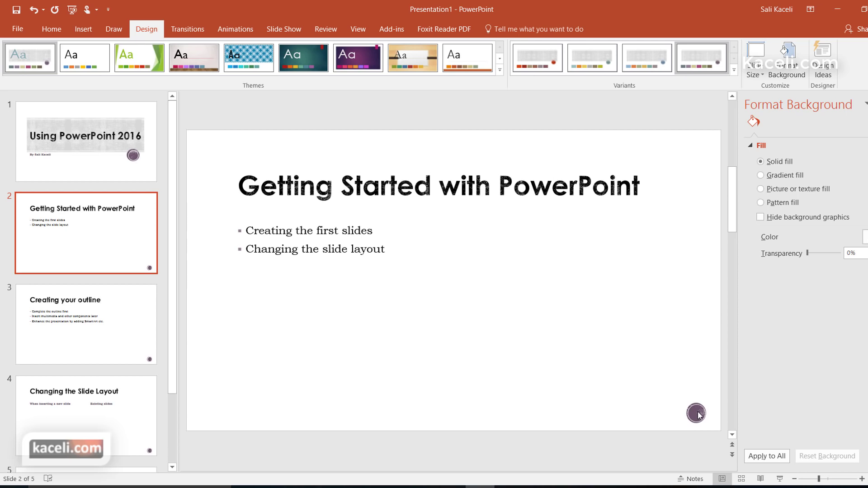
pyautogui.click(761, 218)
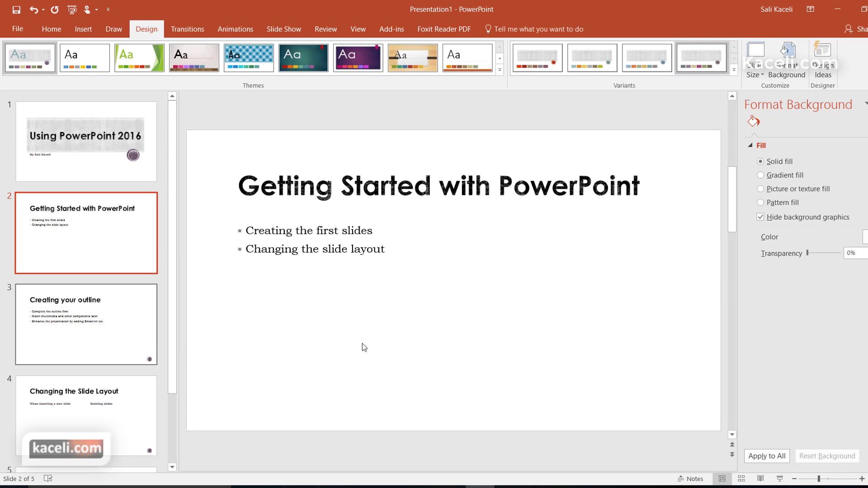
pyautogui.click(760, 218)
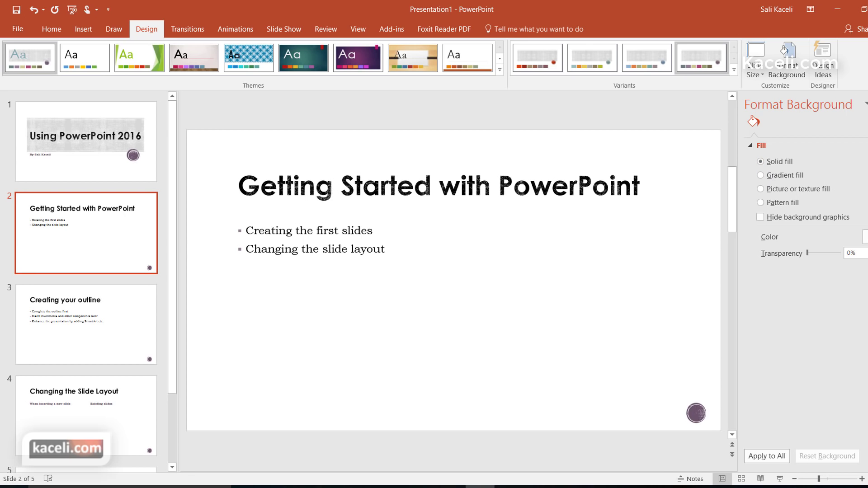
pyautogui.click(866, 236)
pyautogui.click(813, 282)
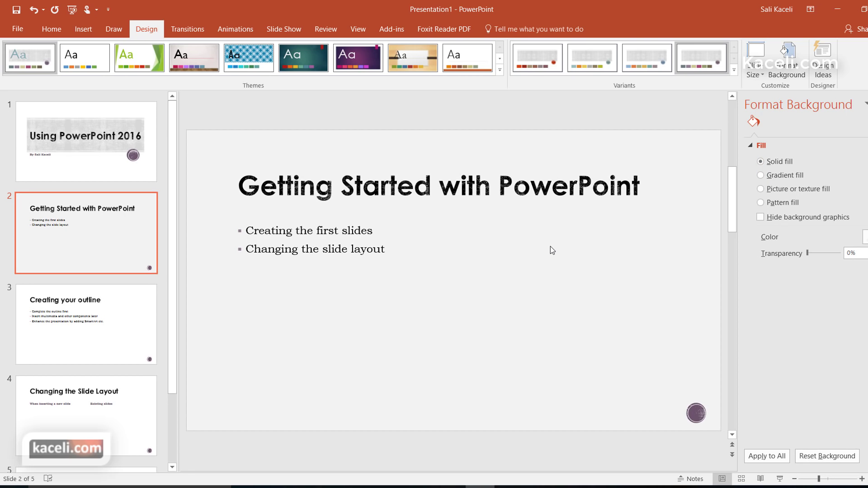